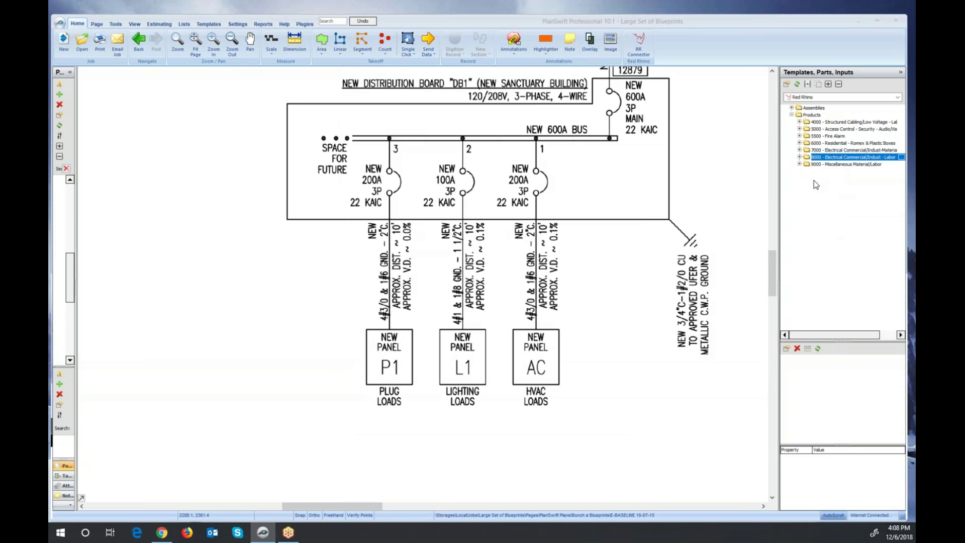
Step: Expand Electrical Commercial/Indust Labor and Wire Termination Labor, then drag termination items (#6) onto the diagram
click(799, 157)
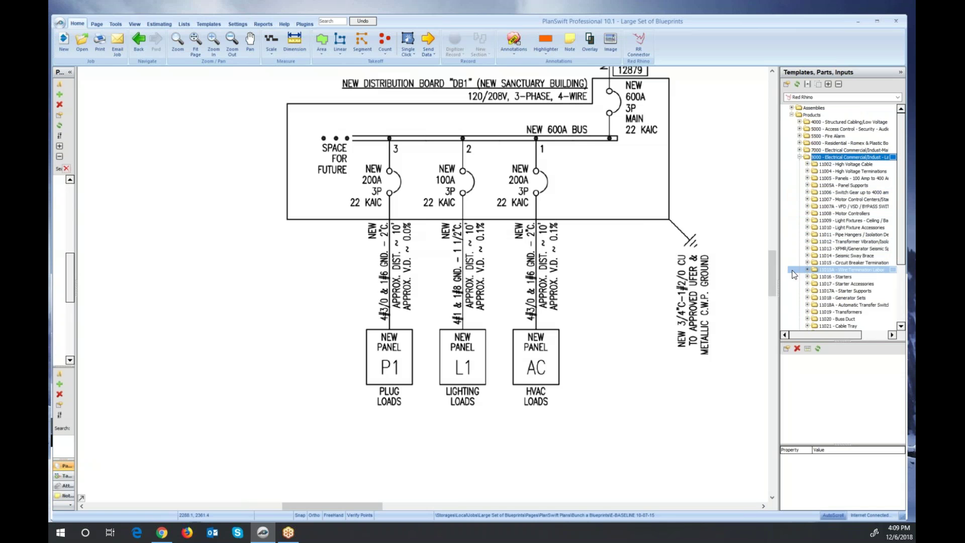
click(807, 270)
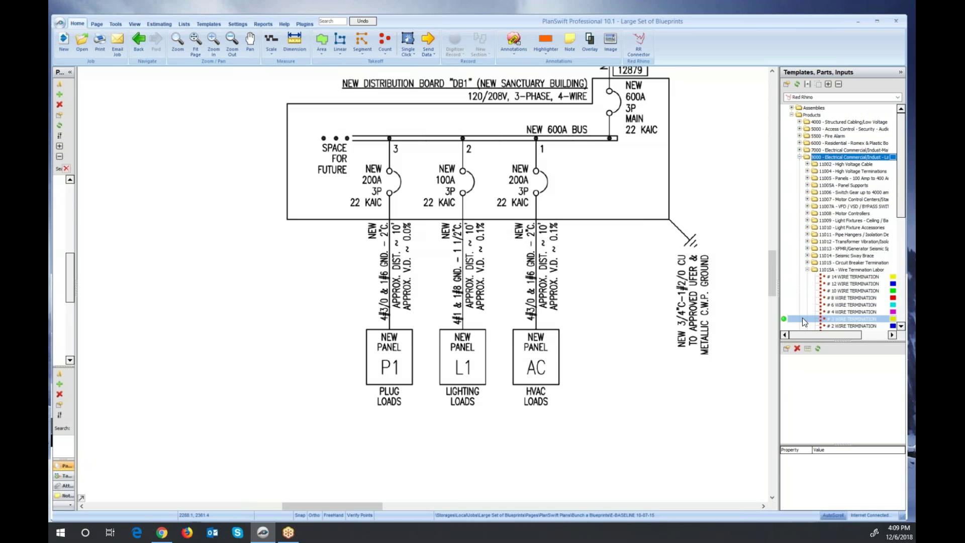
drag(803, 320, 625, 345)
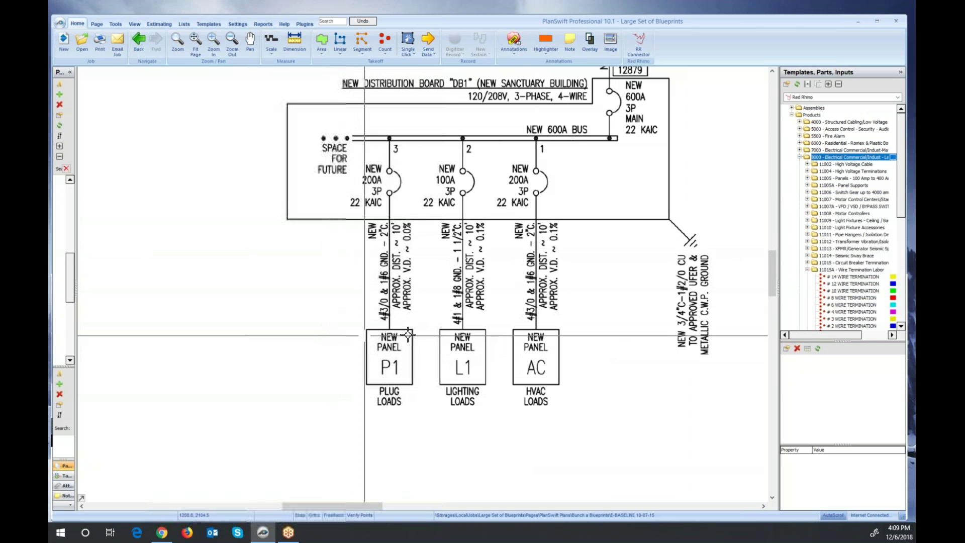
drag(811, 310, 357, 353)
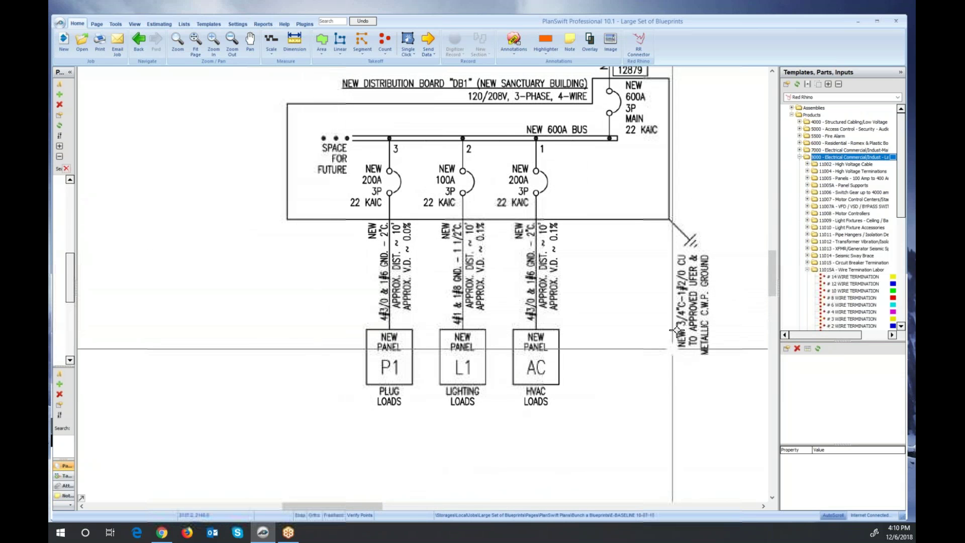
Step: Select the # 3/0 WIRE TERMINATION item and confirm its properties to begin counting
click(821, 306)
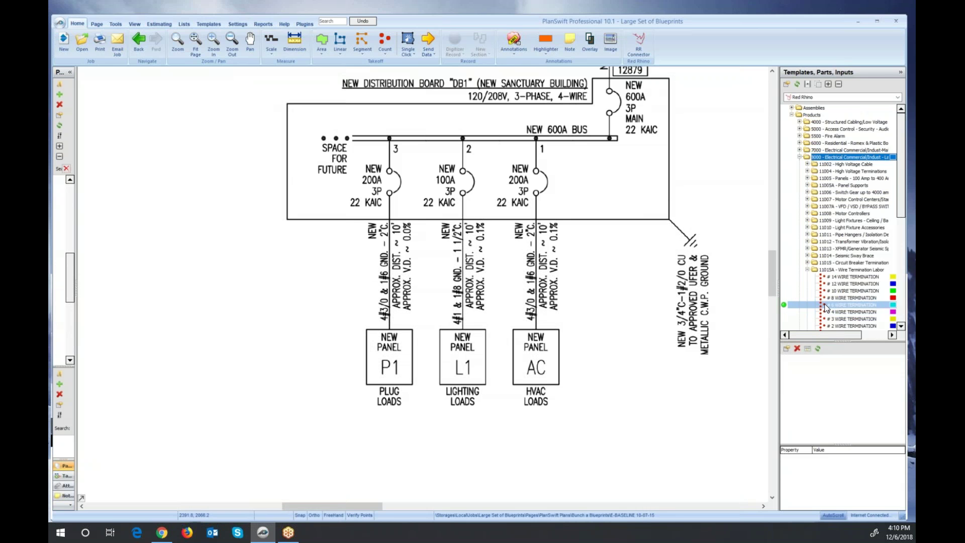
scroll(825, 302, down, 1)
click(828, 291)
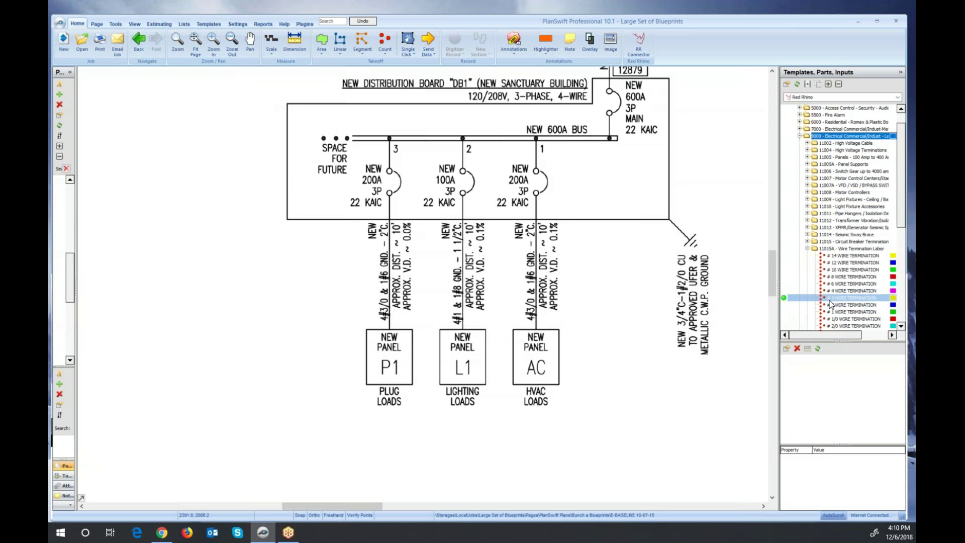
scroll(829, 293, down, 1)
click(835, 292)
click(846, 300)
click(845, 313)
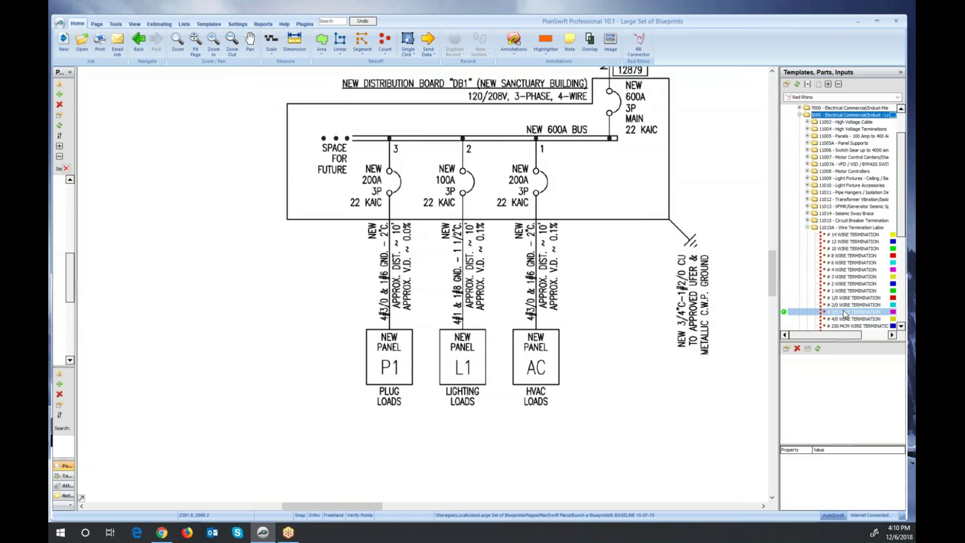
double_click(784, 309)
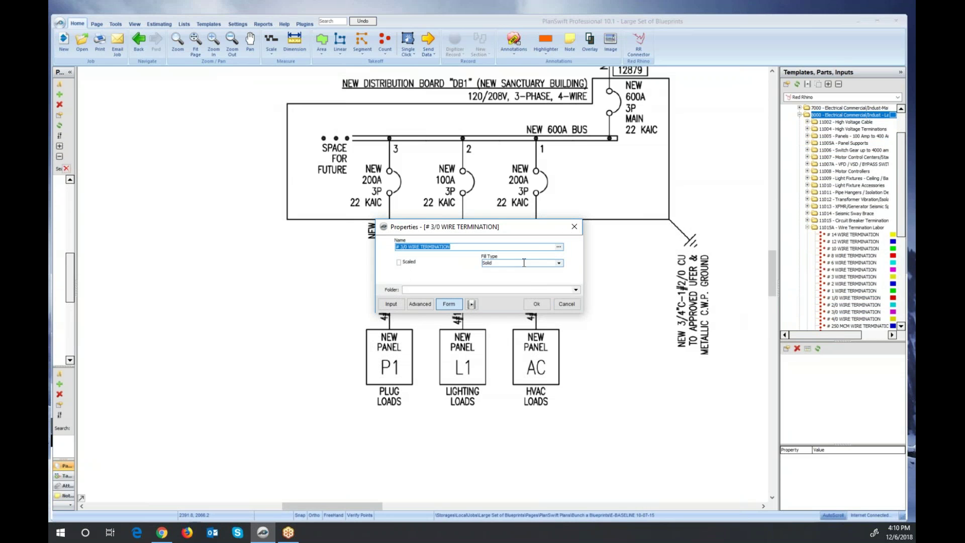
click(537, 304)
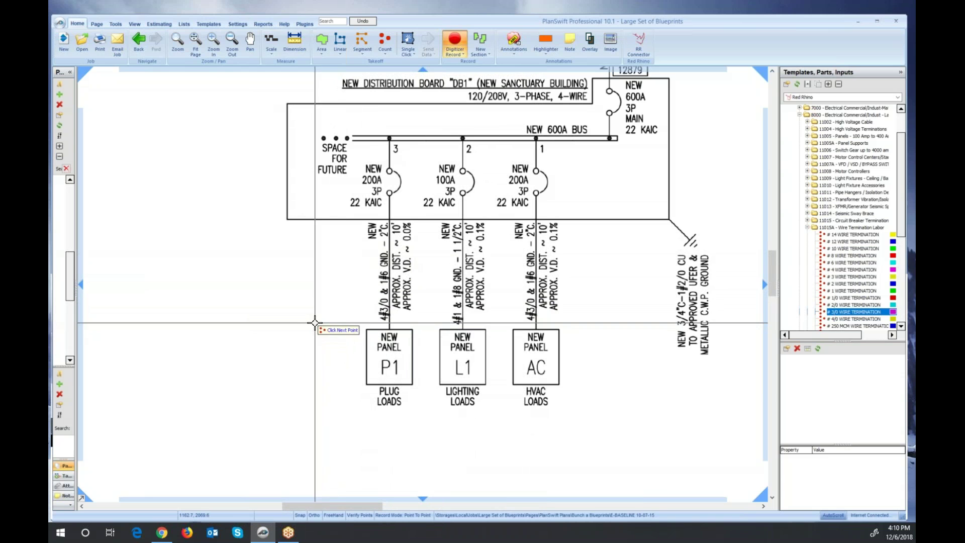
Step: Place four 3/0 termination markers beside panel P1 and four beside panel AC, then stop
click(314, 322)
click(325, 322)
click(334, 322)
click(347, 322)
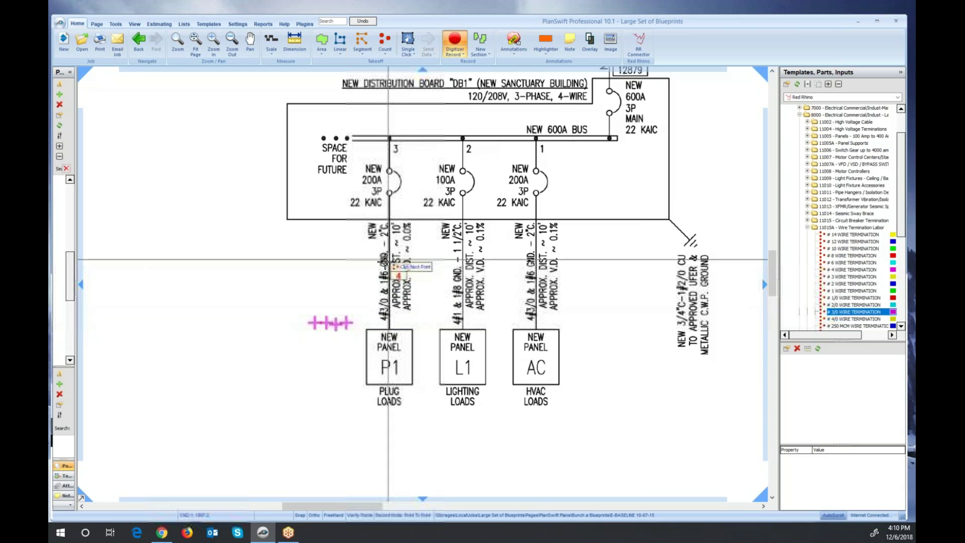
click(558, 318)
click(576, 319)
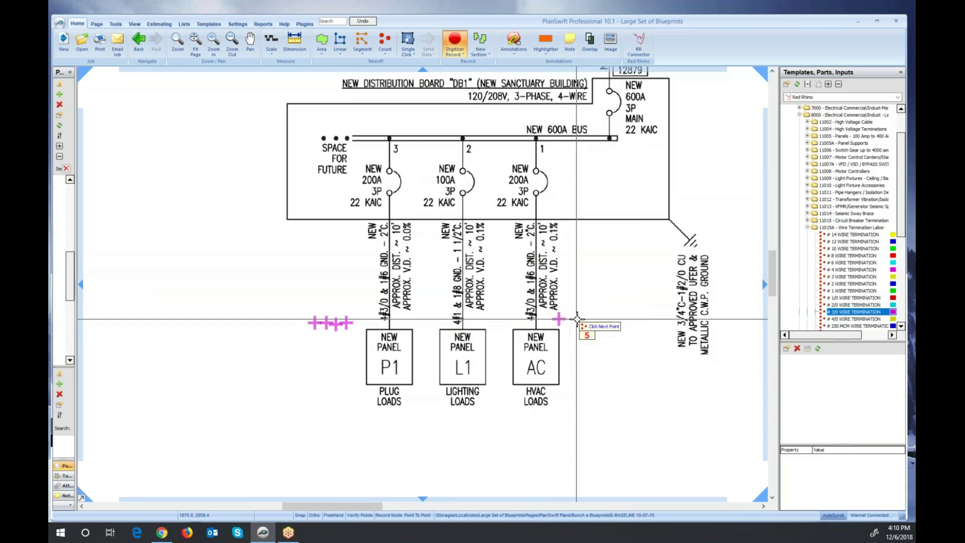
click(589, 318)
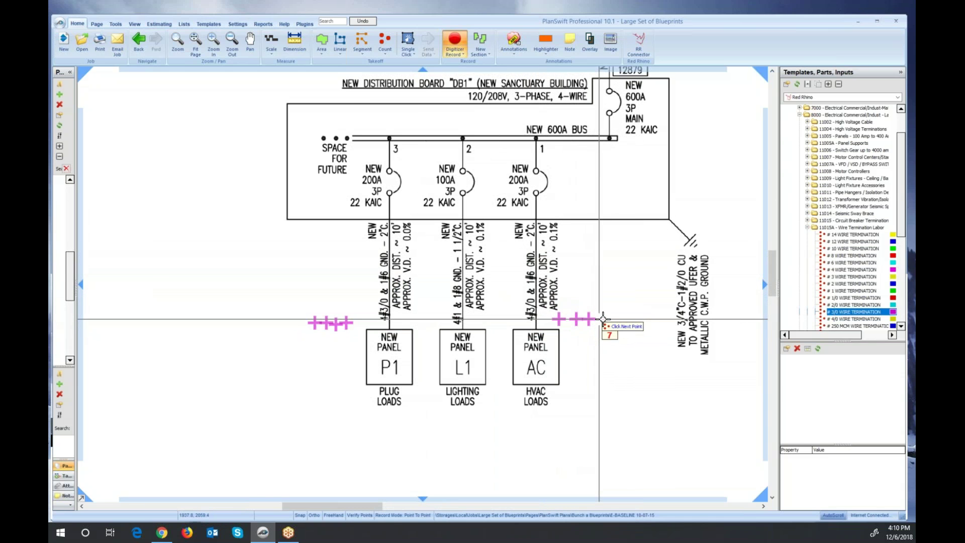
click(602, 318)
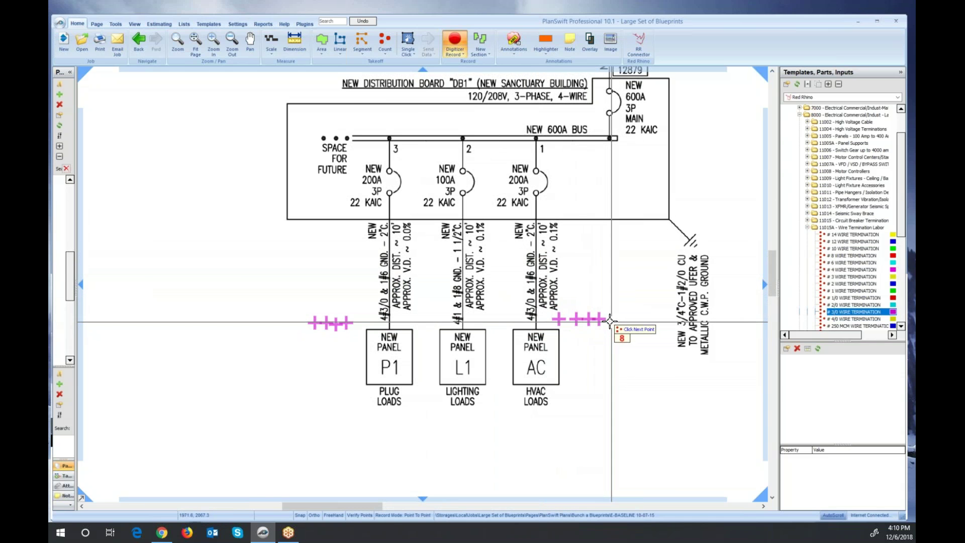
right_click(599, 319)
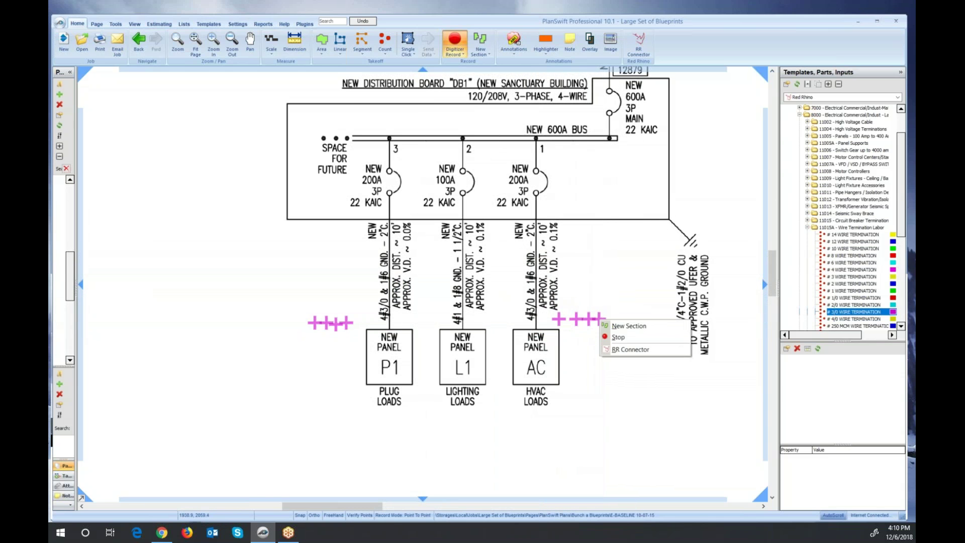
click(614, 335)
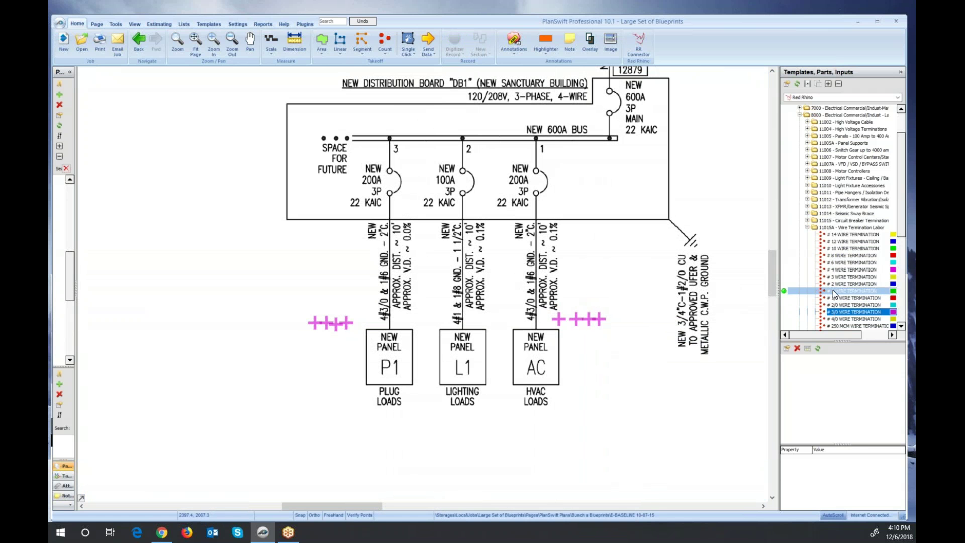
Step: Start a # 6 WIRE TERMINATION count, mark the P1 and AC feeders once each, then stop
double_click(786, 265)
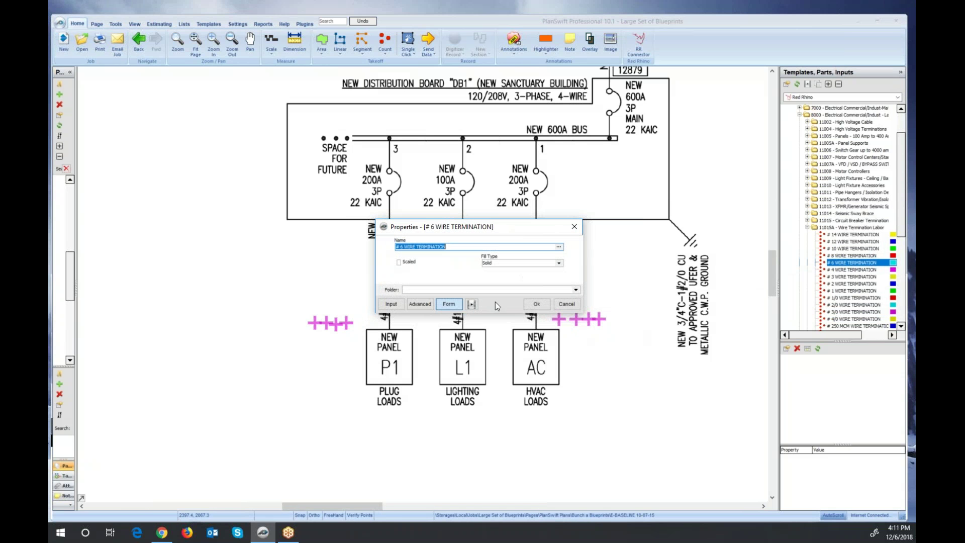
click(536, 303)
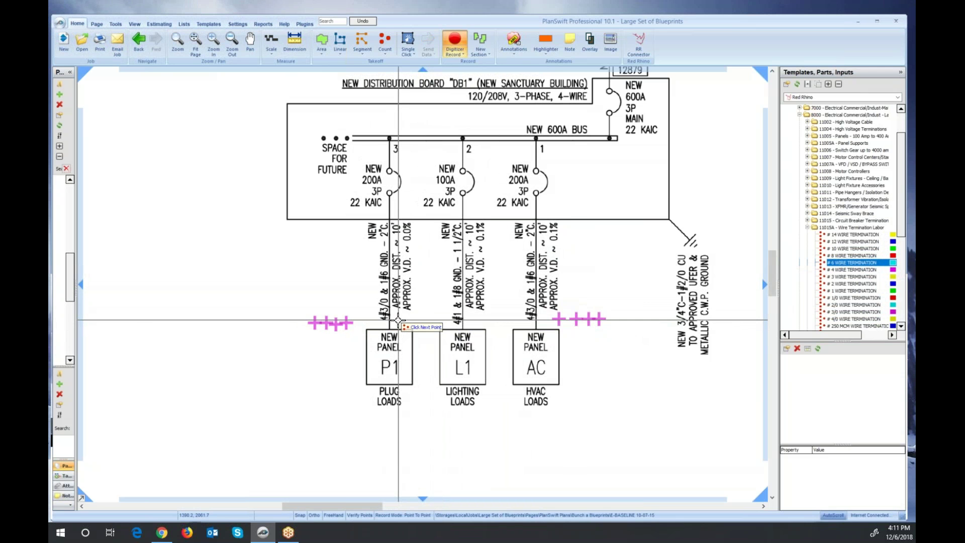
click(398, 320)
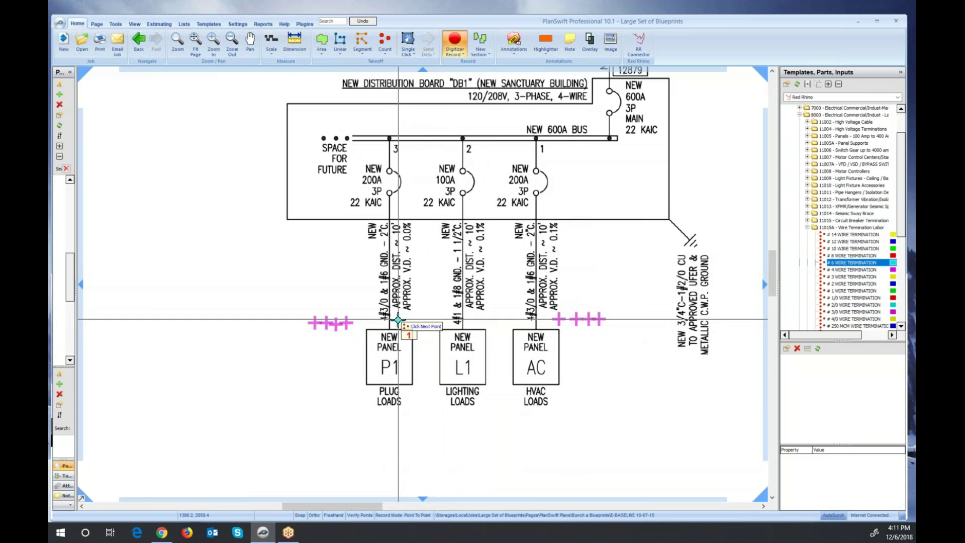
click(525, 319)
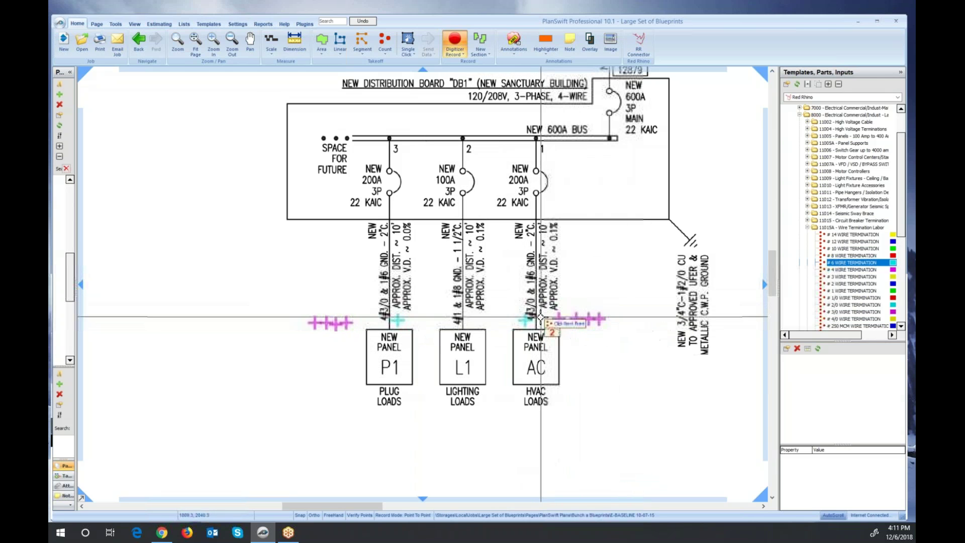
right_click(525, 320)
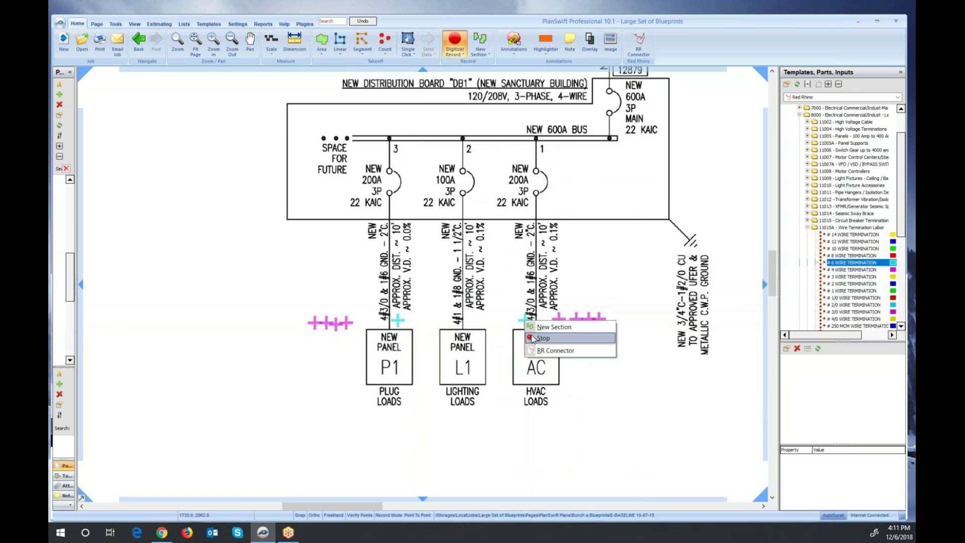
click(531, 334)
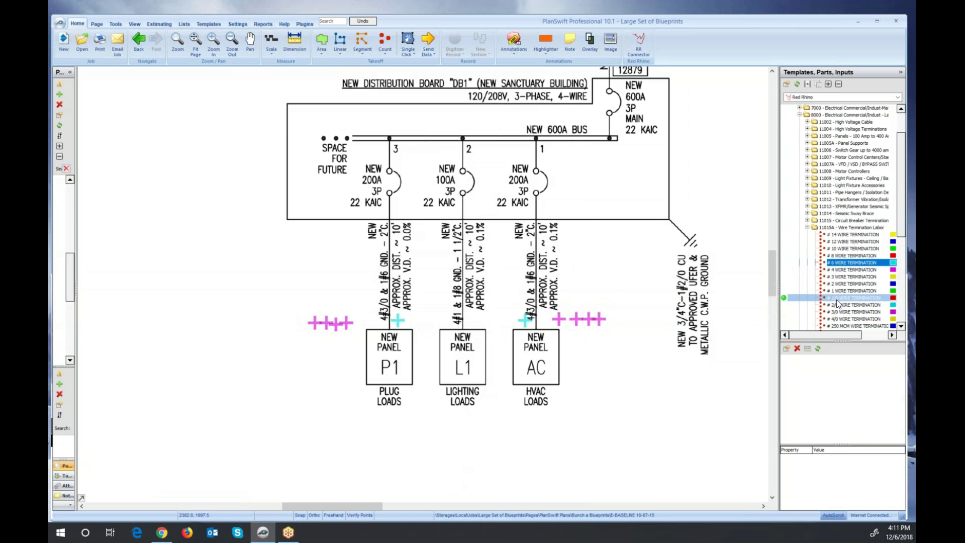
Step: Start a # 1 WIRE TERMINATION count and place four green markers above panel L1
double_click(784, 291)
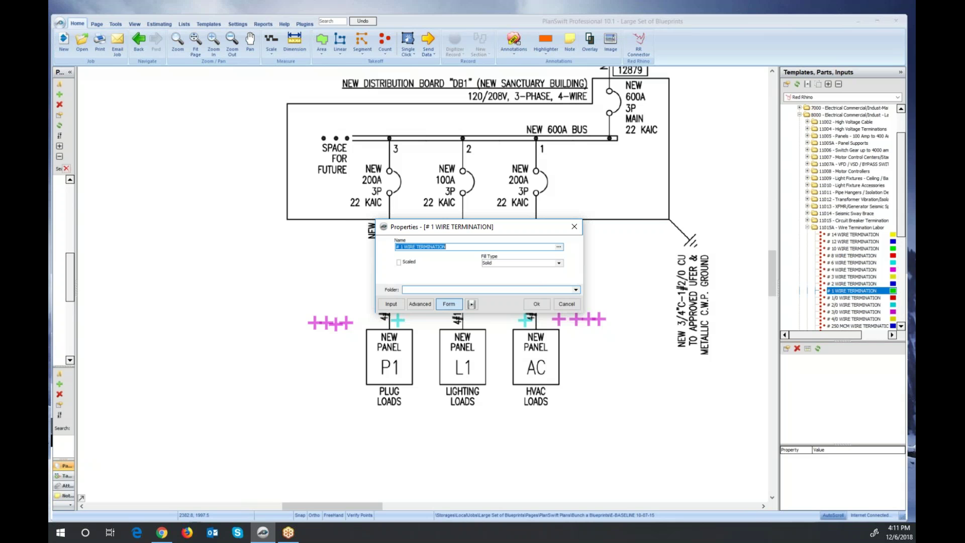
click(535, 304)
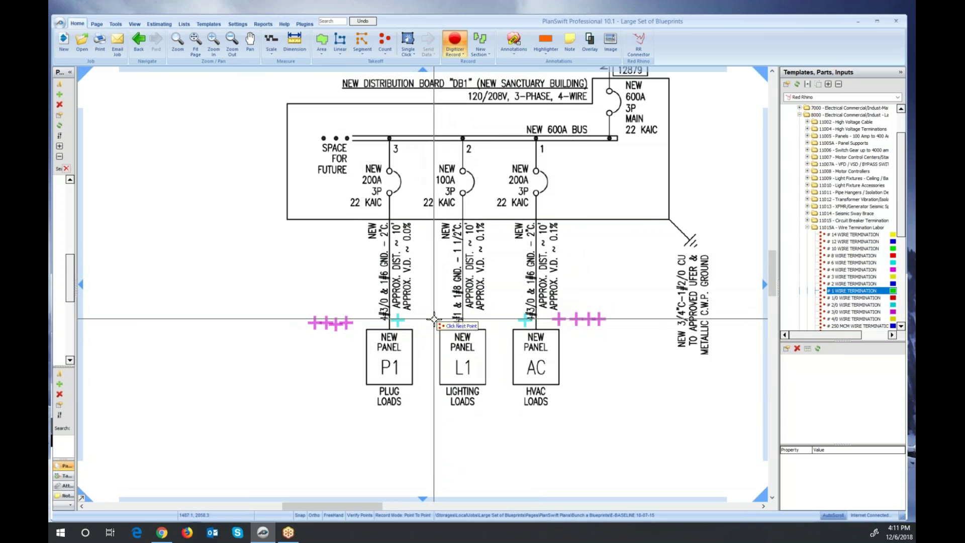
click(433, 319)
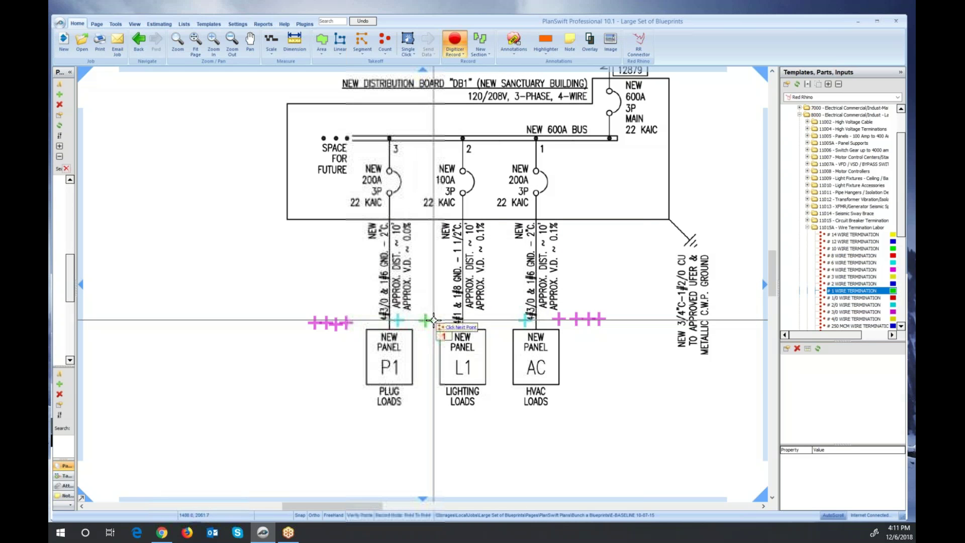
click(432, 316)
click(437, 308)
click(430, 307)
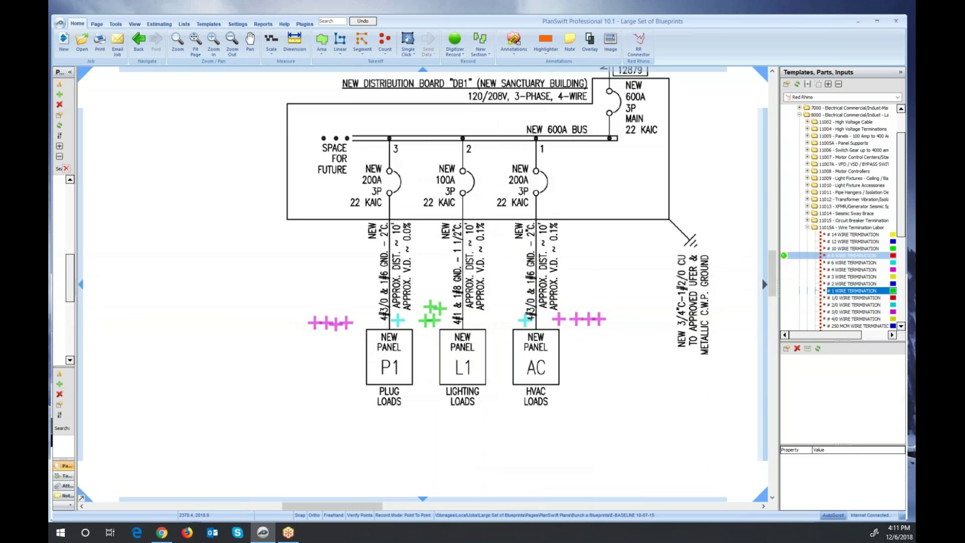
Step: Start a # 8 WIRE TERMINATION count and place one red marker on the L1 feeder
click(782, 257)
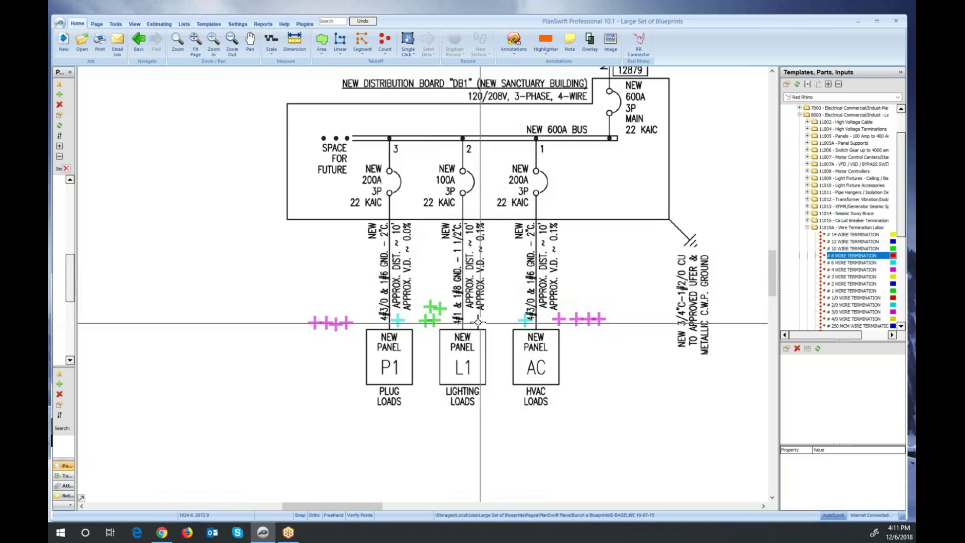
double_click(783, 256)
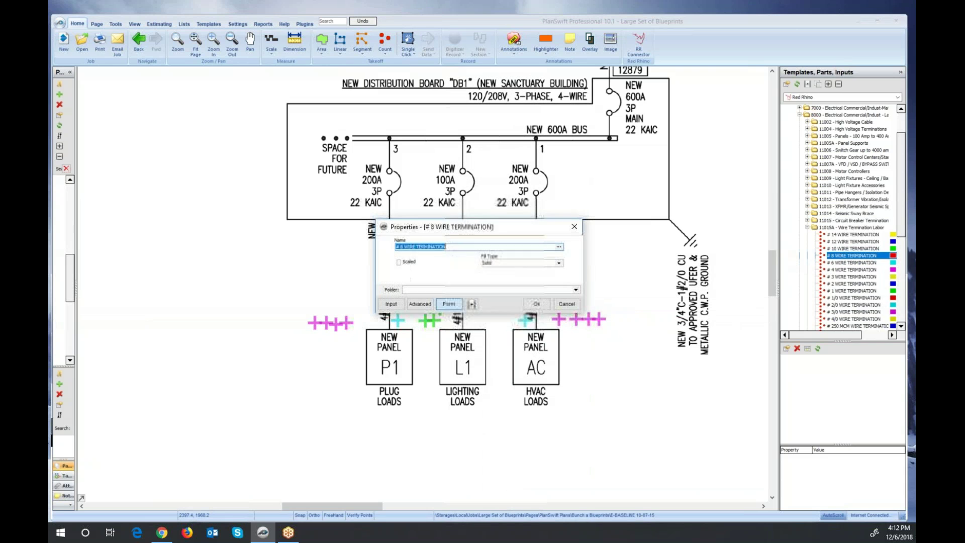
click(536, 305)
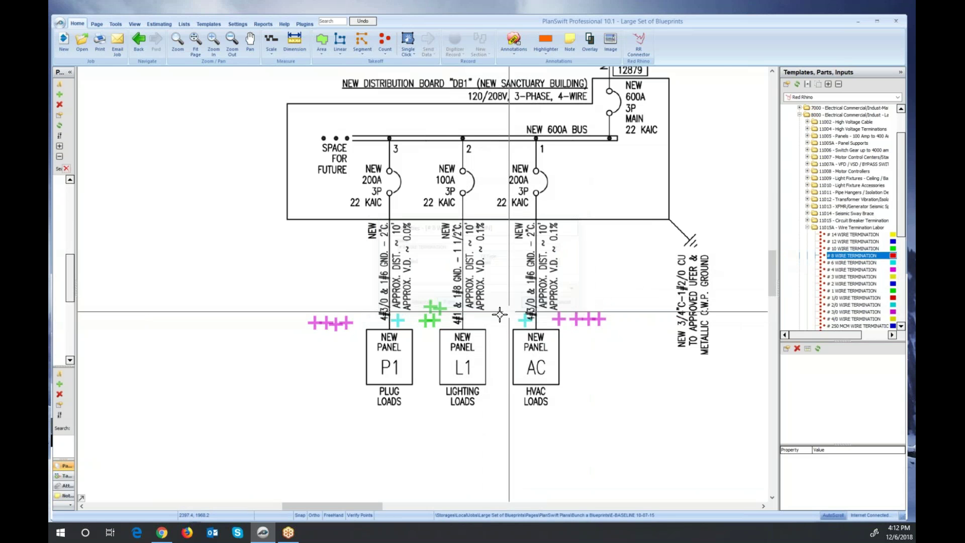
click(475, 318)
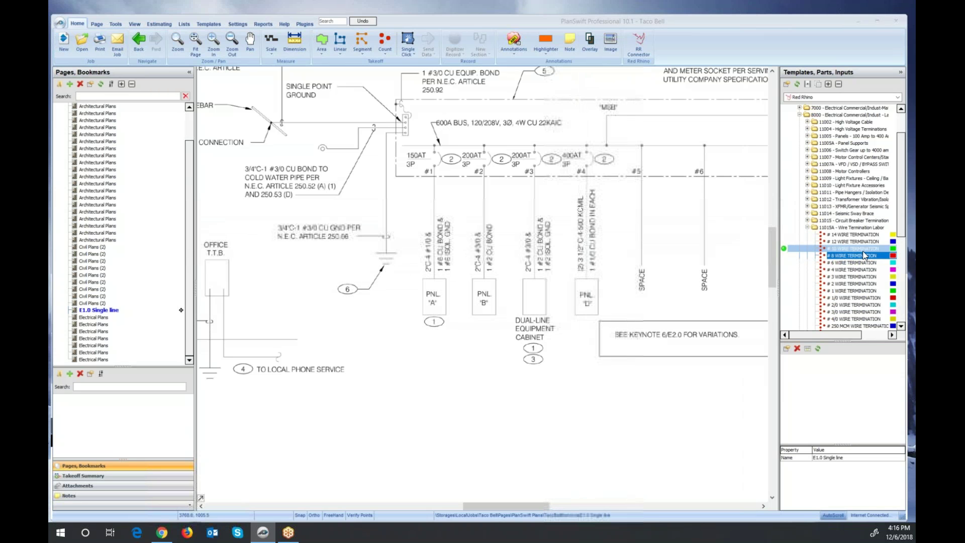
Step: Start a # 500 MCM WIRE TERMINATION count and place eight markers in two columns below panel D
drag(900, 219, 754, 256)
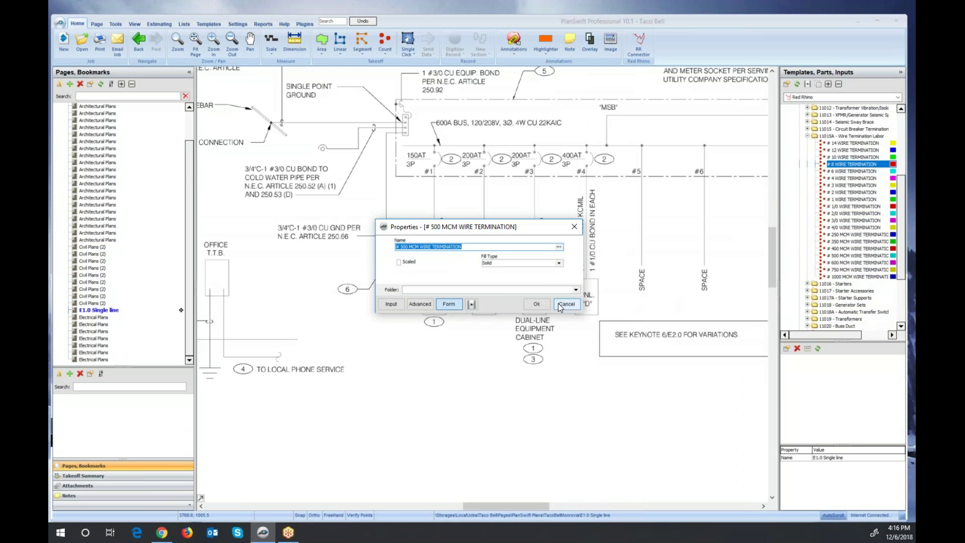
click(536, 304)
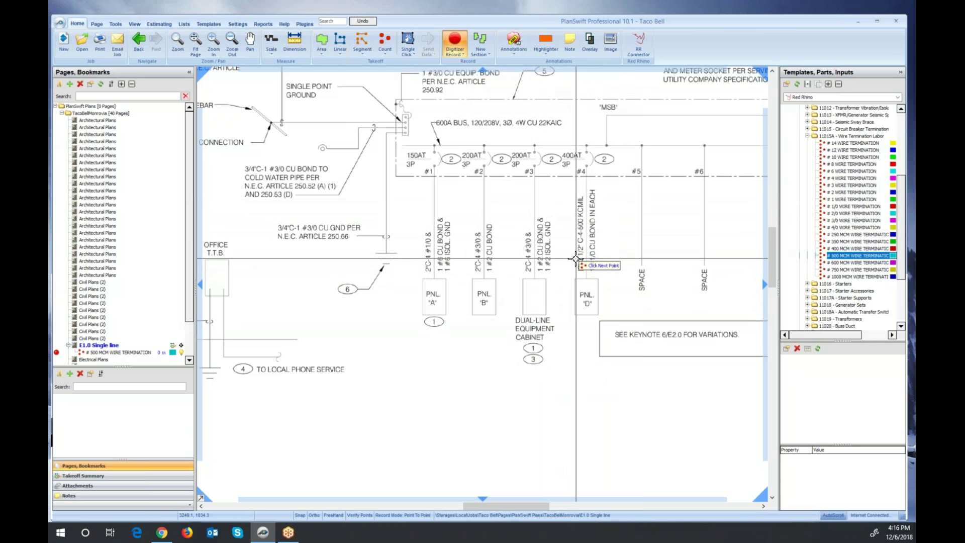
click(576, 324)
click(575, 339)
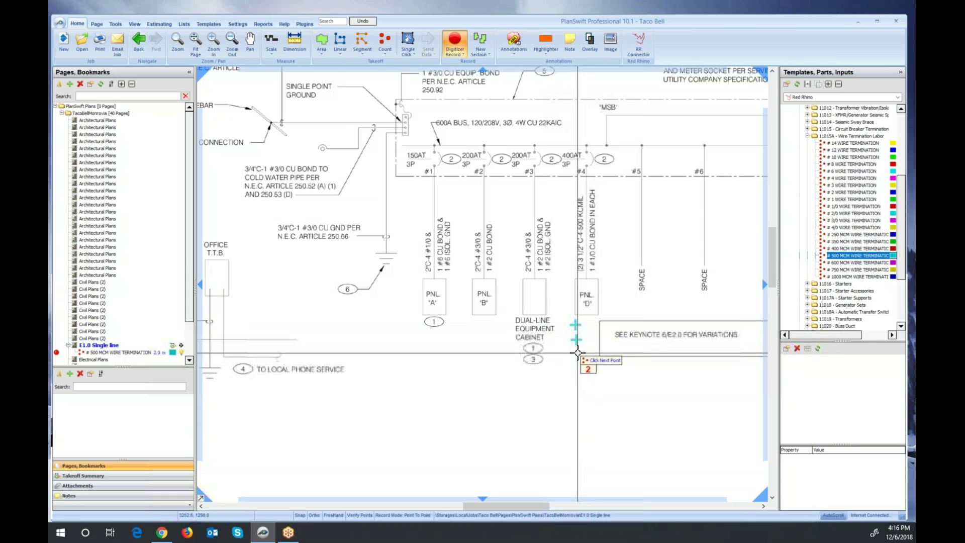
click(576, 352)
click(577, 369)
click(588, 324)
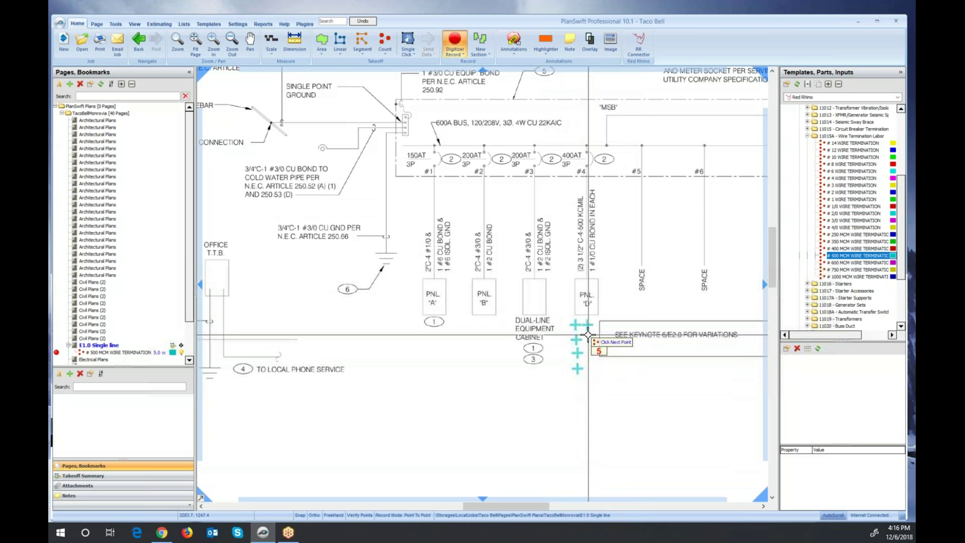
click(587, 335)
click(589, 348)
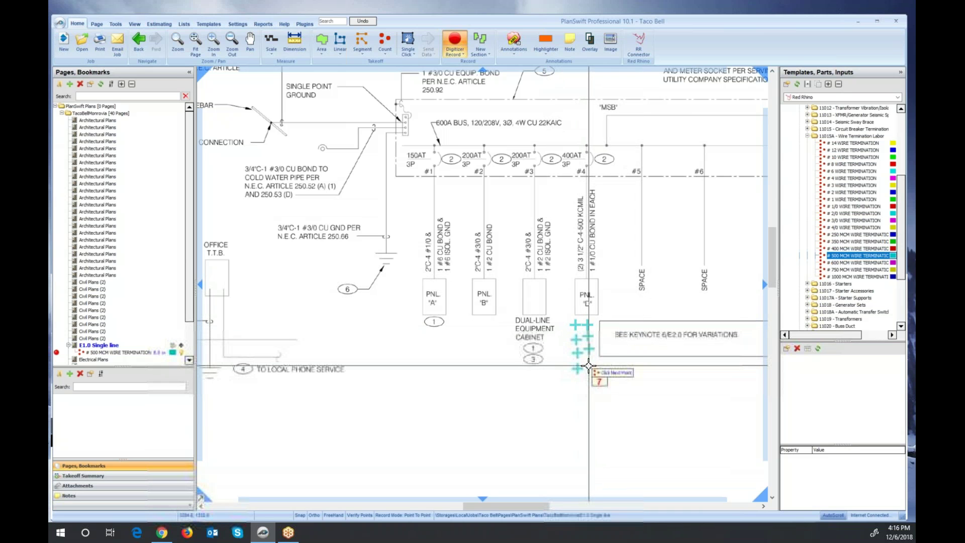
click(589, 366)
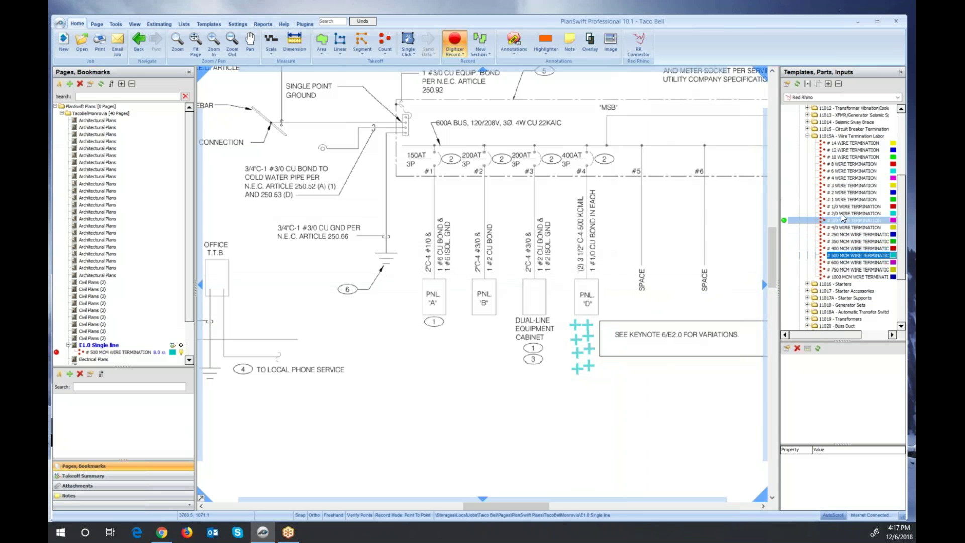
Step: Start a # 1/0 WIRE TERMINATION count and place two red markers beside panel D
click(786, 206)
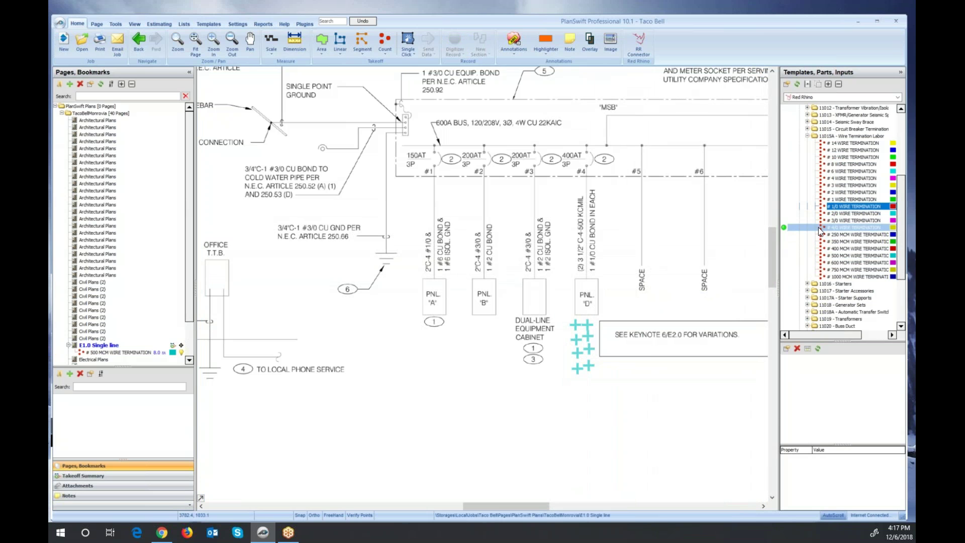
double_click(784, 205)
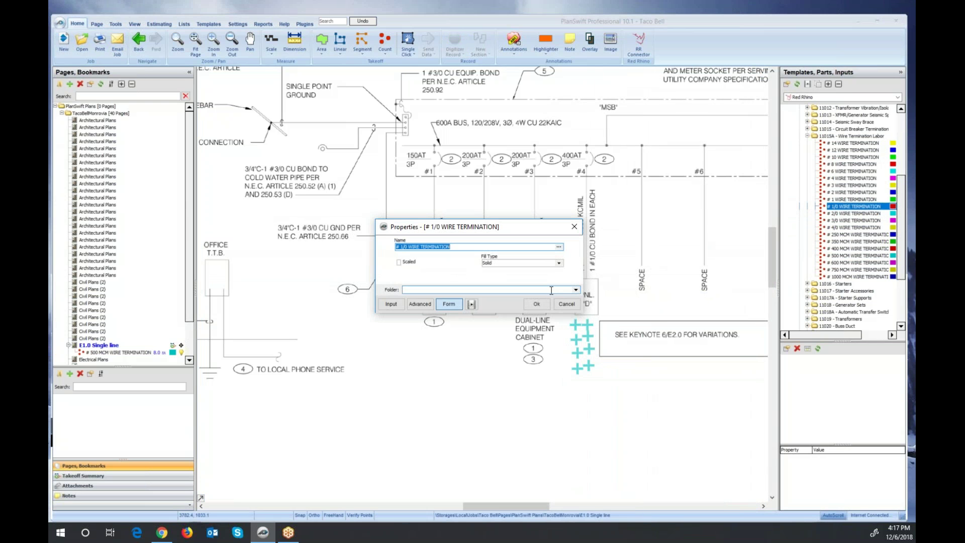
click(536, 304)
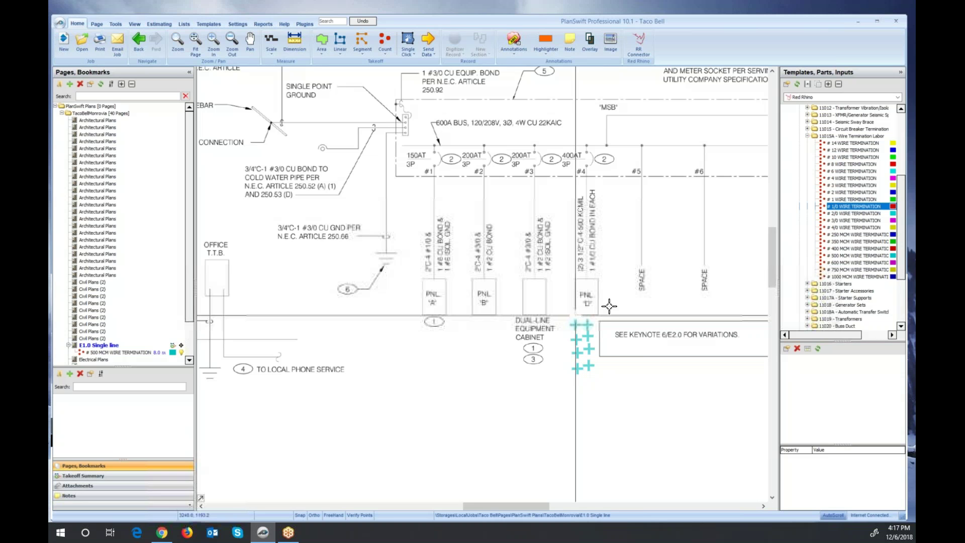
click(611, 300)
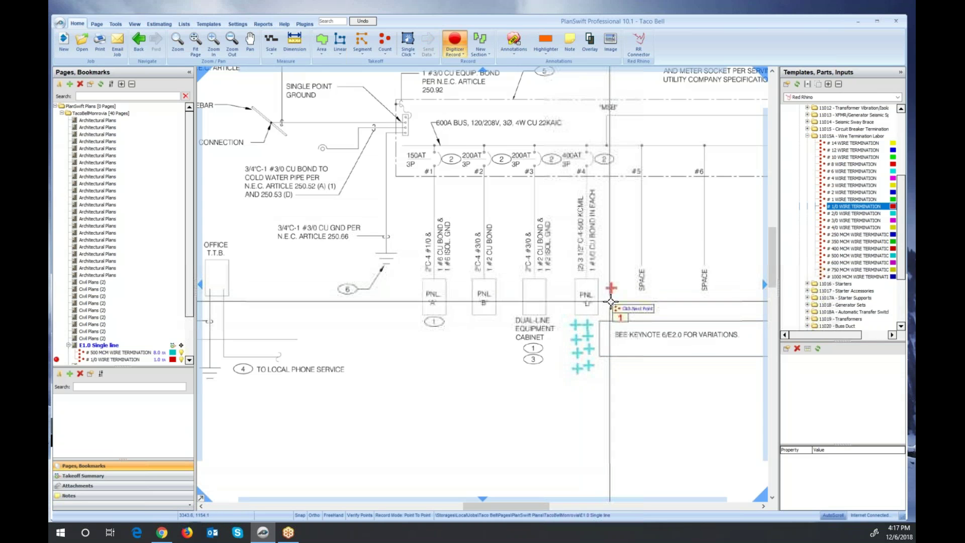
click(612, 302)
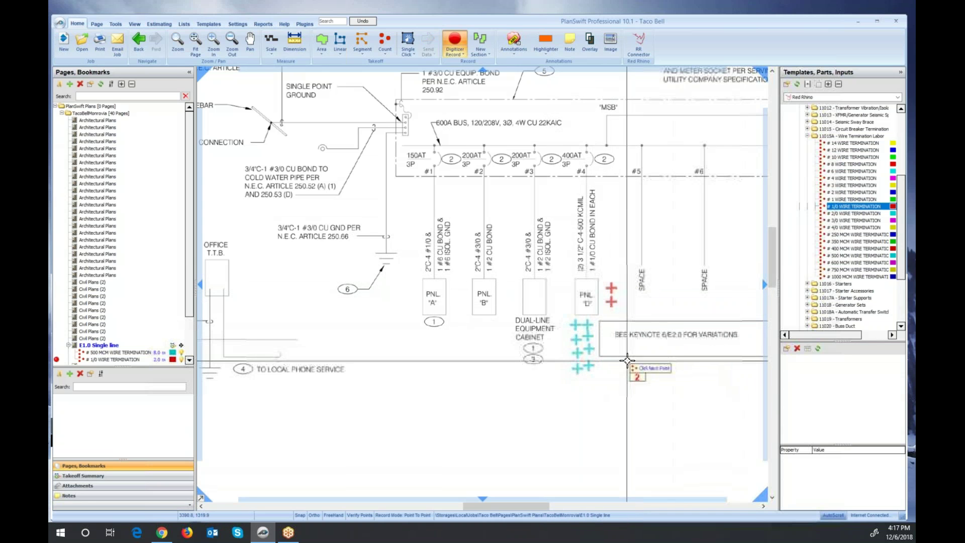